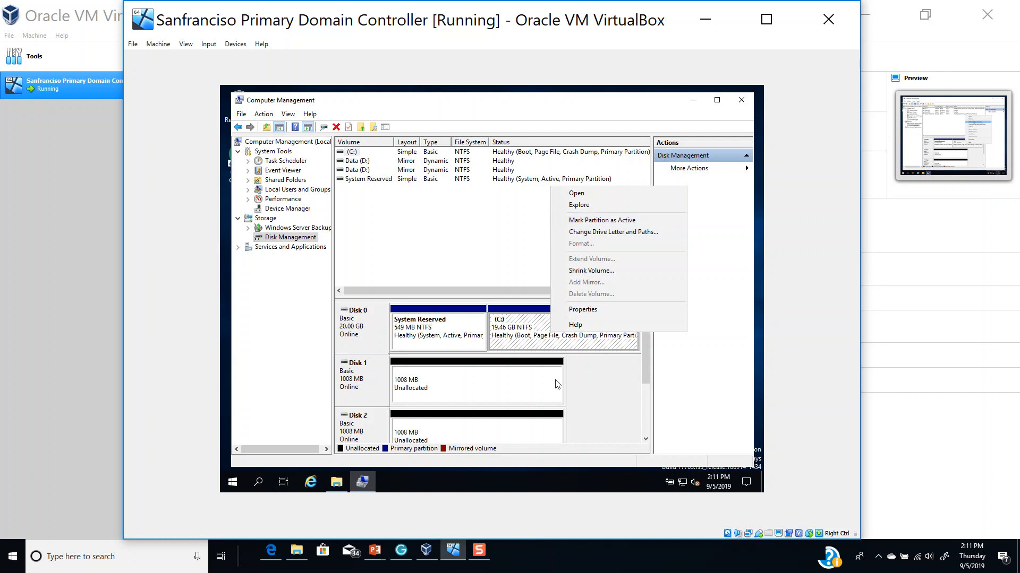
# - Create a simple volume on Disk 1's unallocated space with drive letter D, NTFS, label New Volume and quick format
pyautogui.click(428, 392)
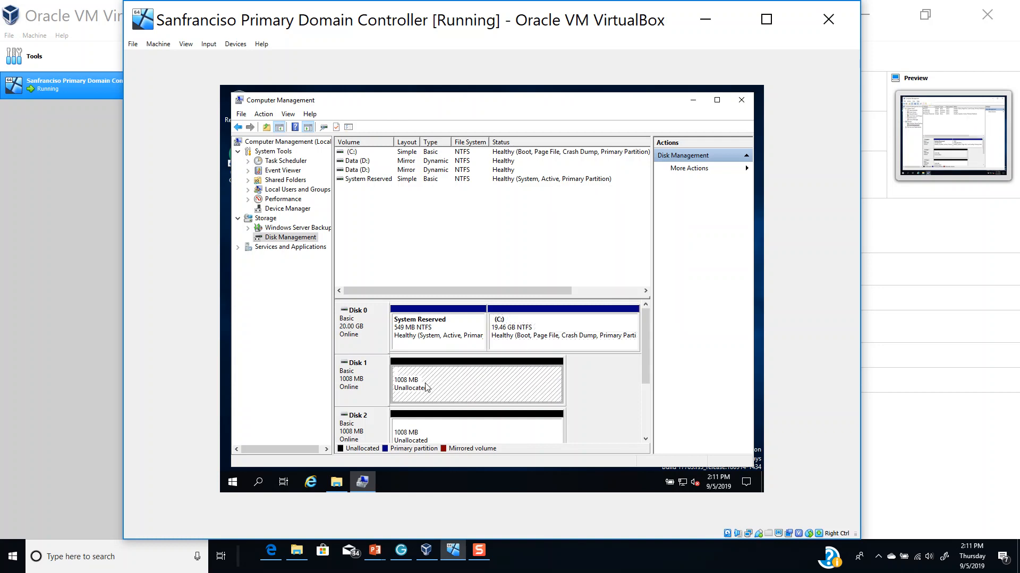
pyautogui.rightClick(431, 383)
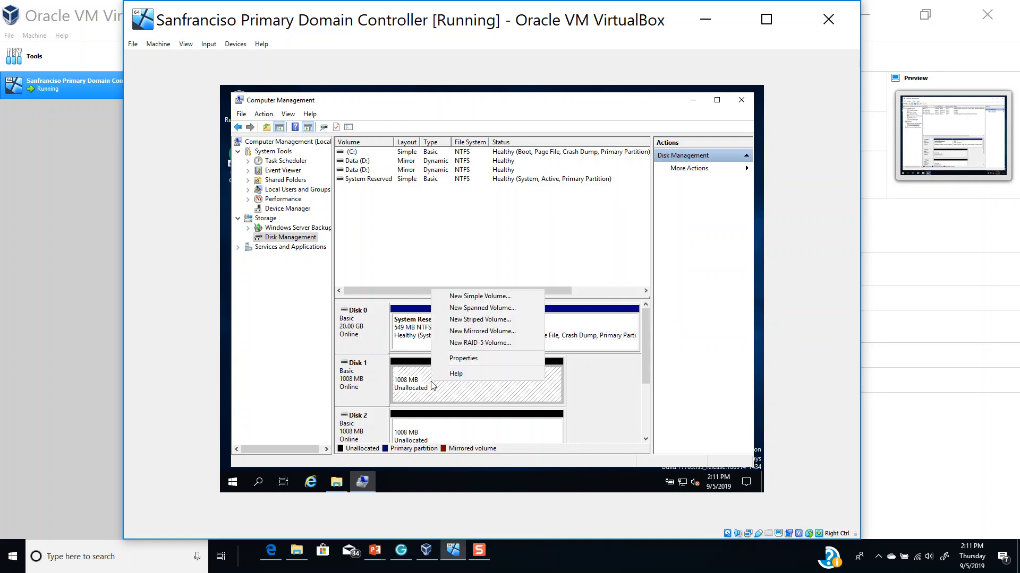
pyautogui.click(475, 297)
pyautogui.click(534, 343)
pyautogui.click(534, 343)
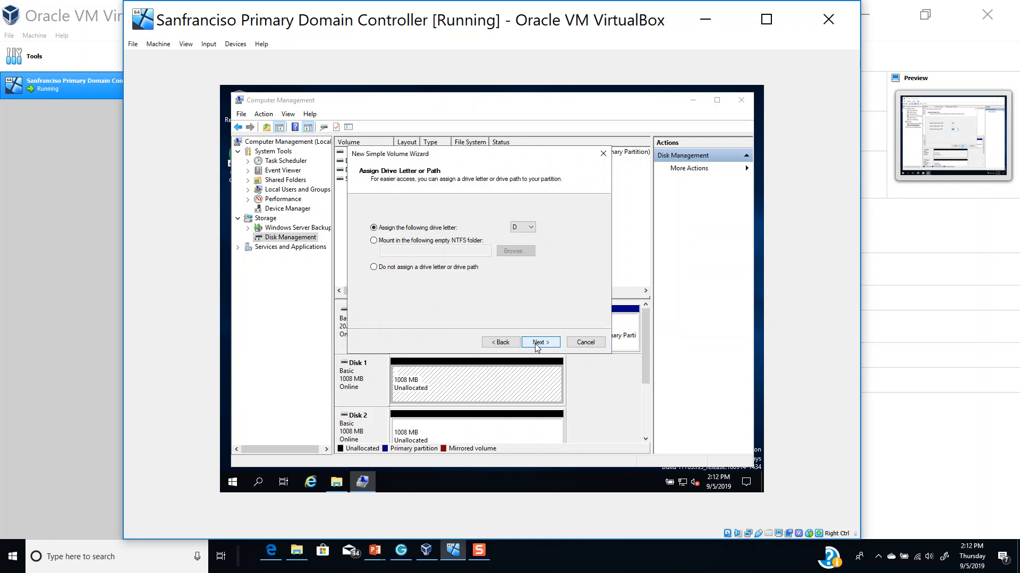
pyautogui.click(535, 343)
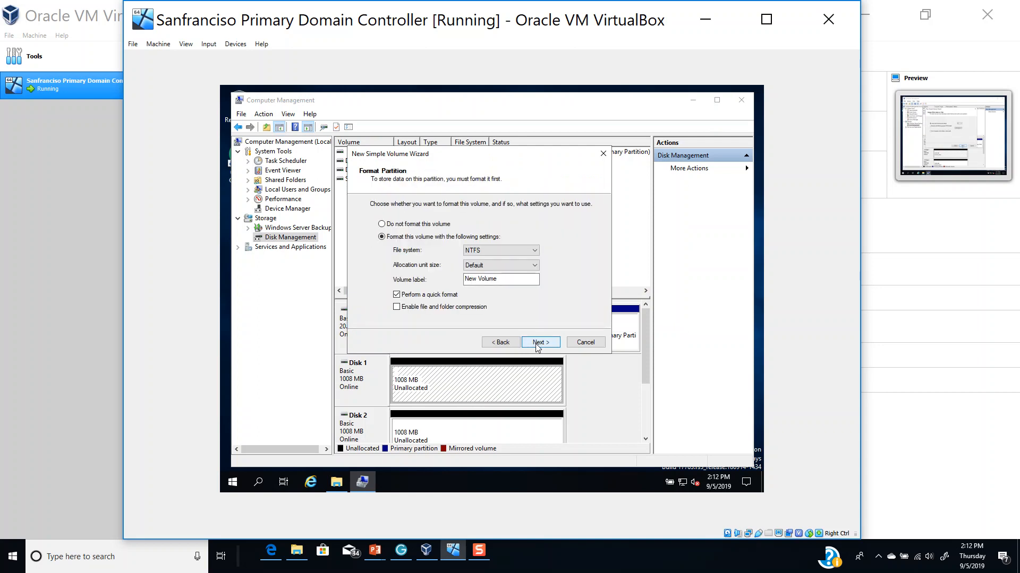
pyautogui.click(535, 343)
pyautogui.click(535, 343)
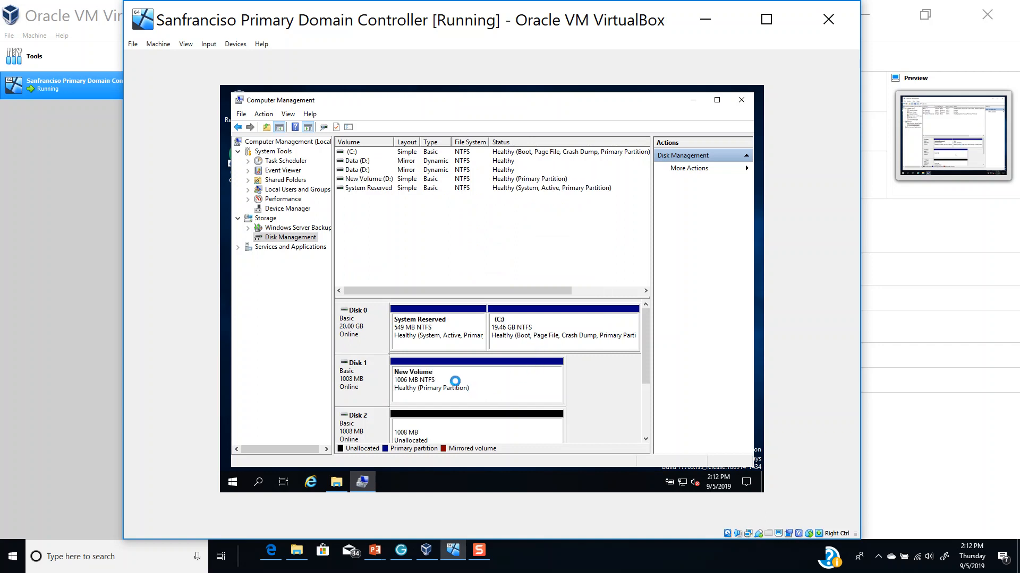
# - Extend New Volume (D:) across Disk 2 and Disk 3, using 1006 MB from each, to form a spanned volume
pyautogui.rightClick(456, 382)
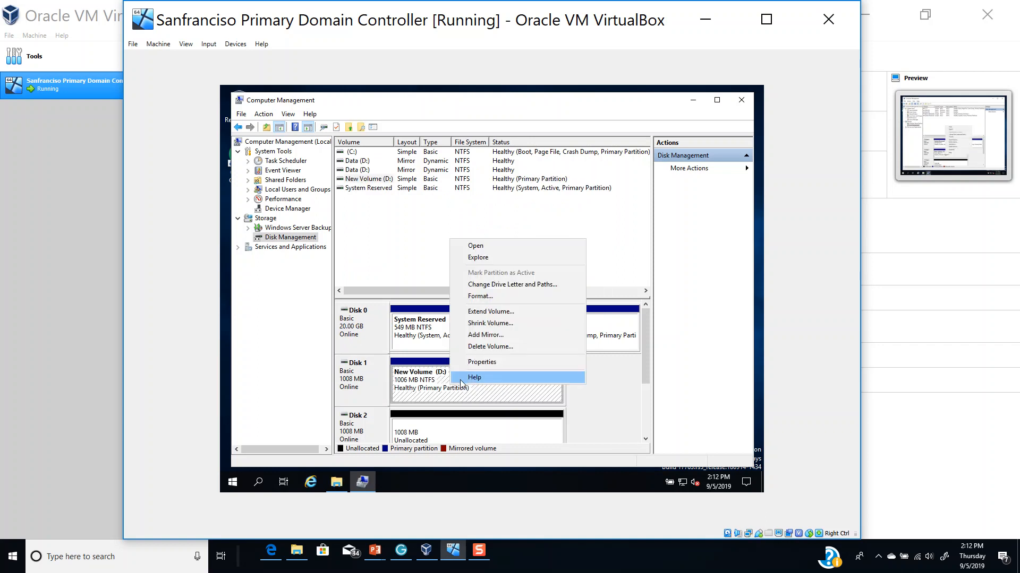
pyautogui.click(484, 311)
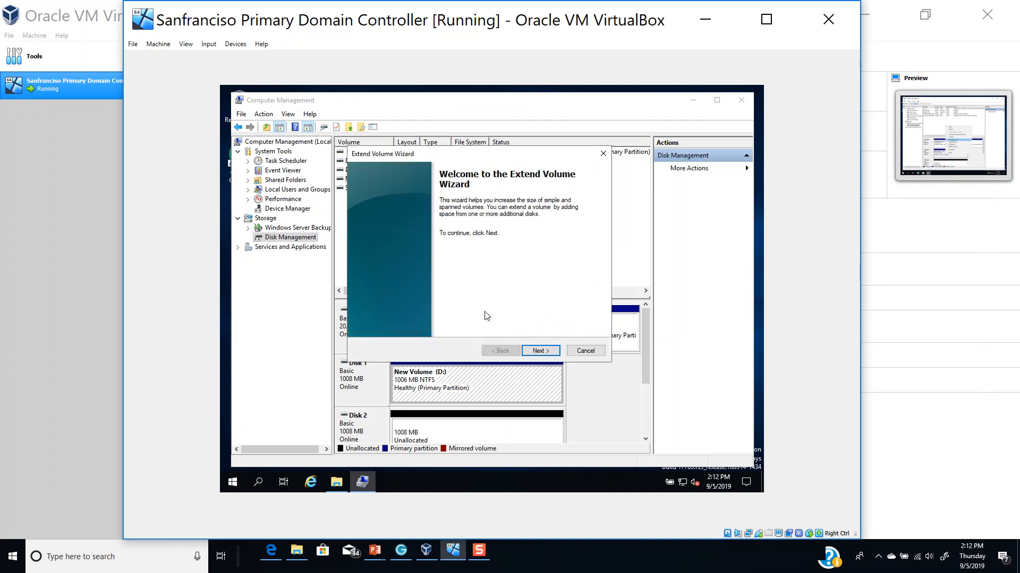
pyautogui.click(540, 351)
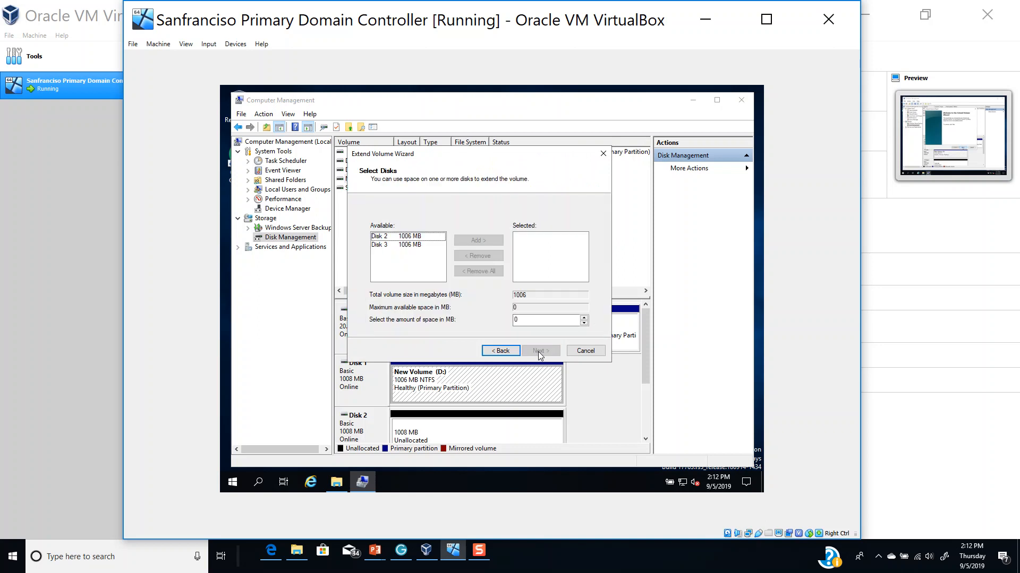
pyautogui.click(411, 239)
pyautogui.click(467, 240)
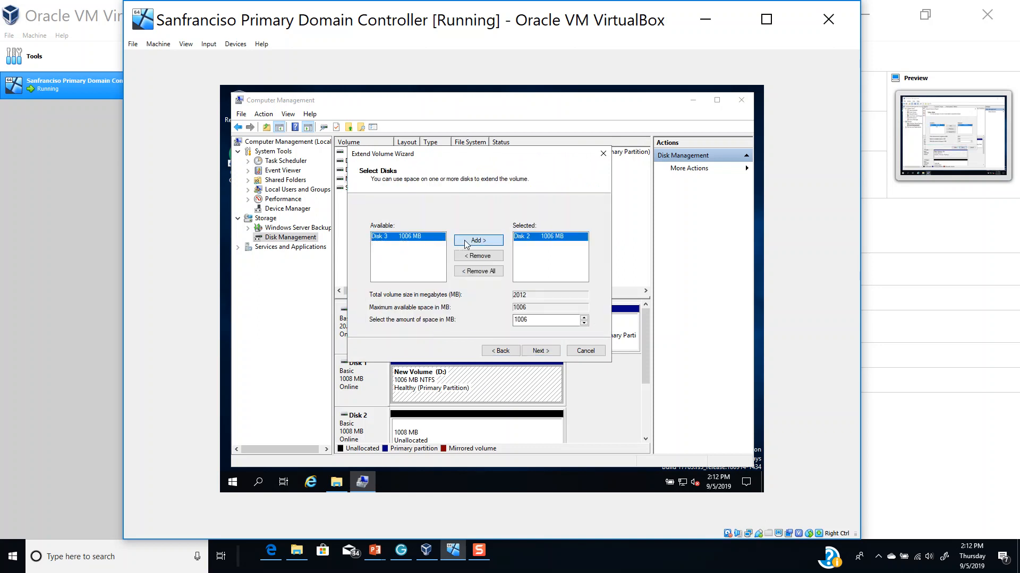
pyautogui.click(478, 240)
pyautogui.click(541, 353)
pyautogui.click(541, 352)
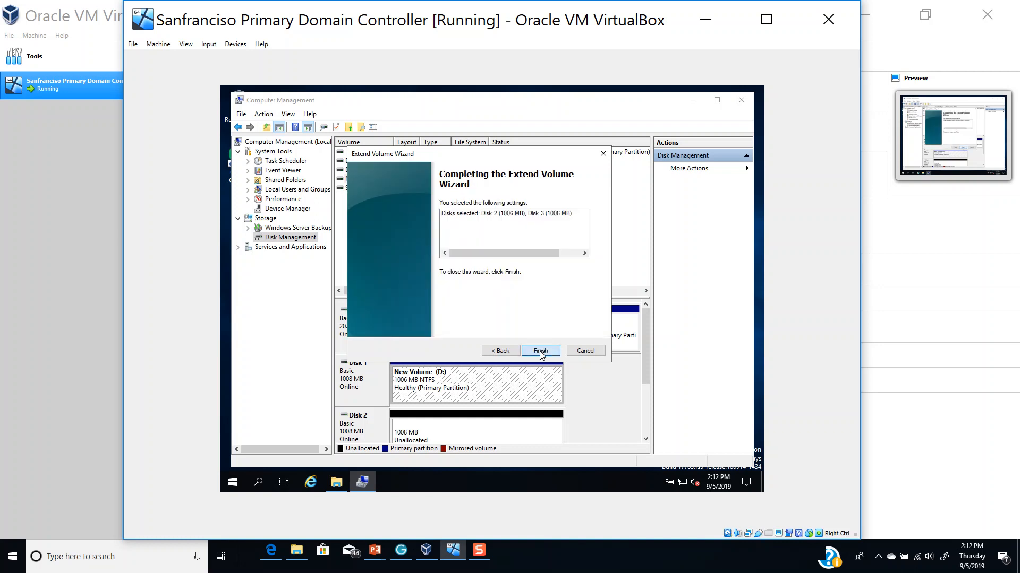
pyautogui.click(532, 332)
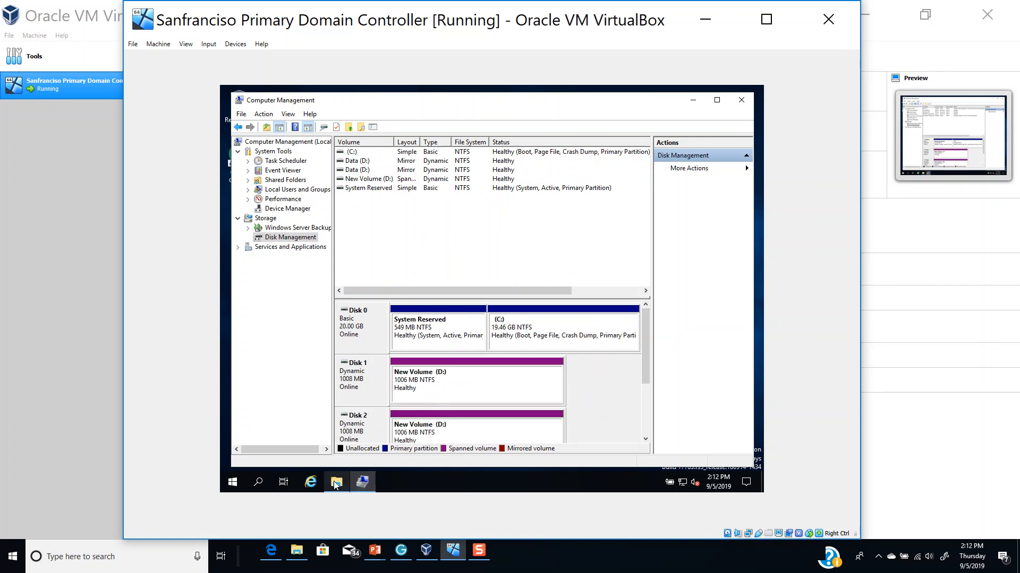
# - Check the capacity of New Volume (D:) in File Explorer and its layout across the disks in Disk Management
pyautogui.click(337, 486)
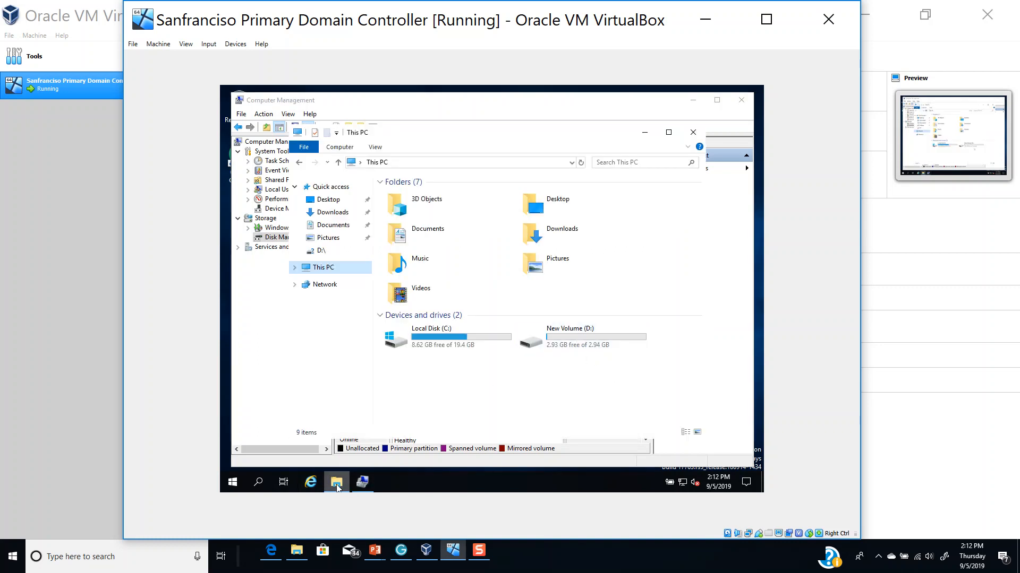
pyautogui.click(337, 483)
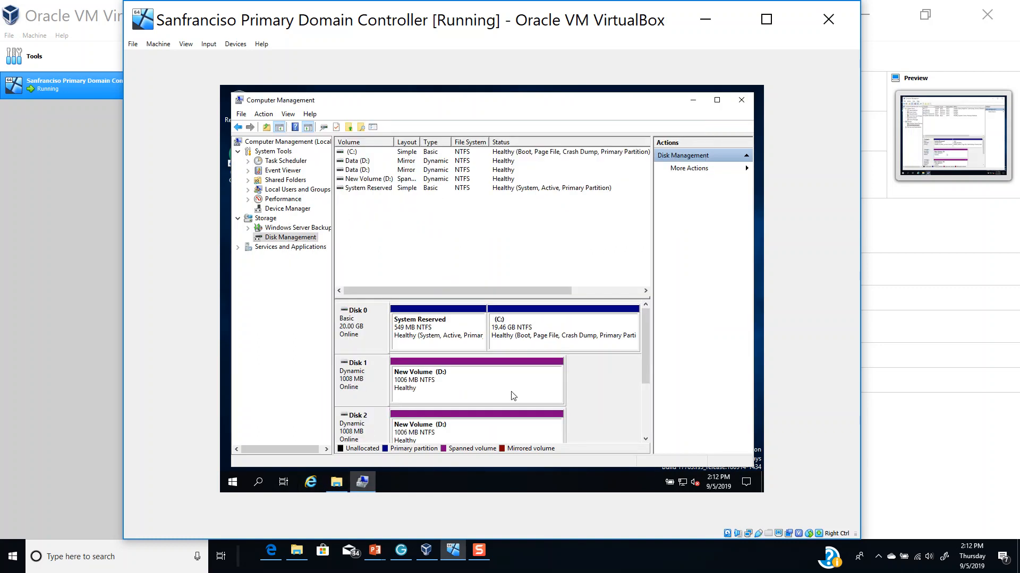
pyautogui.moveTo(648, 368)
pyautogui.mouseDown()
pyautogui.moveTo(646, 412)
pyautogui.moveTo(646, 334)
pyautogui.mouseUp()
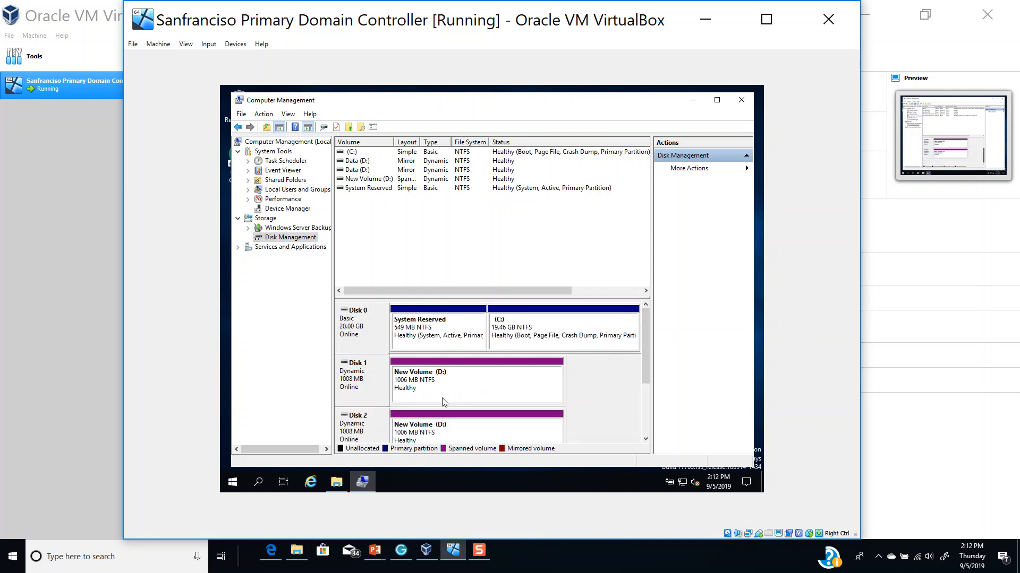
# - Shrink the spanned New Volume (D:) by 1632 MB
pyautogui.click(444, 389)
pyautogui.rightClick(445, 391)
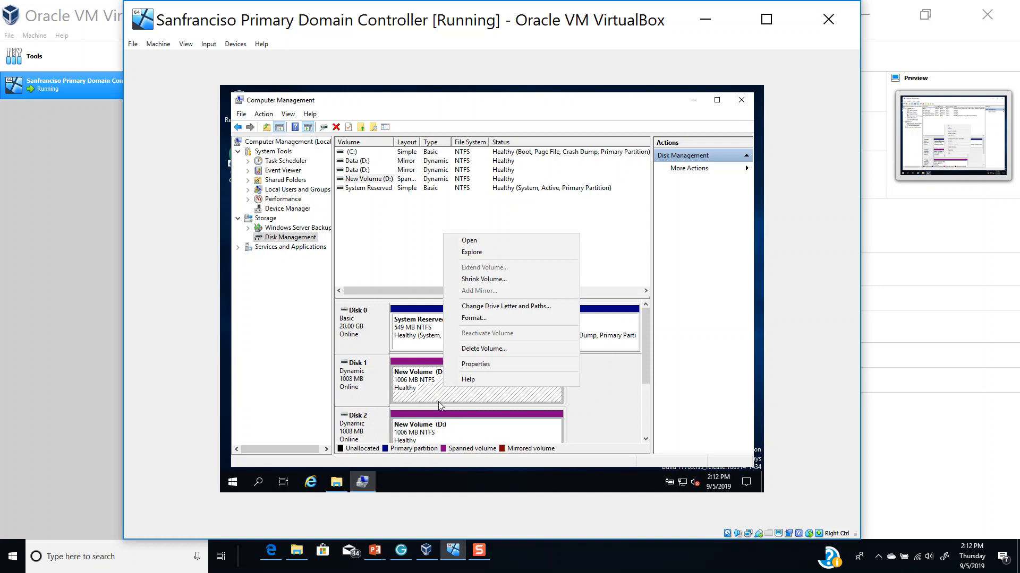
pyautogui.click(483, 280)
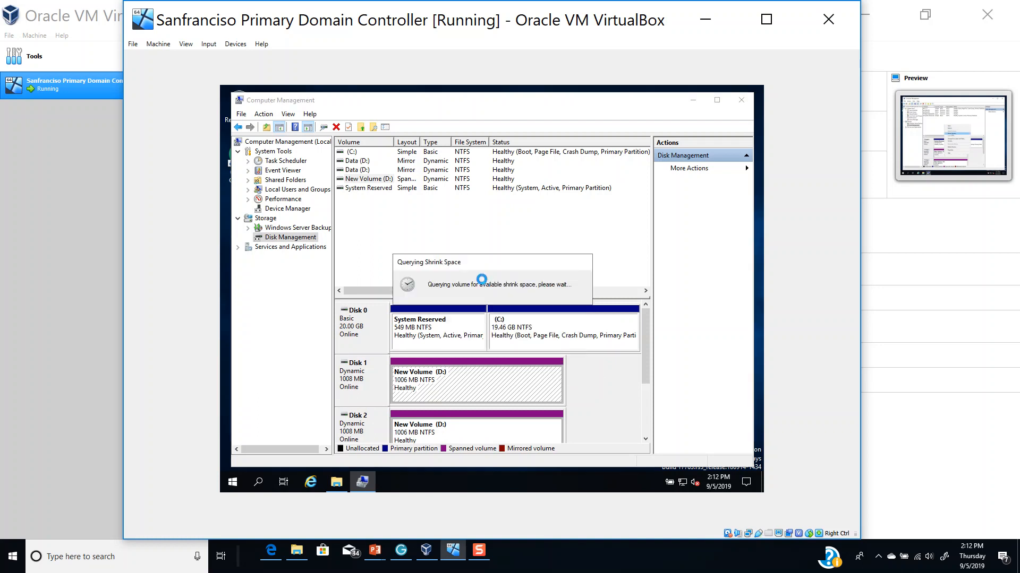
pyautogui.moveTo(573, 258); pyautogui.dragTo(544, 259)
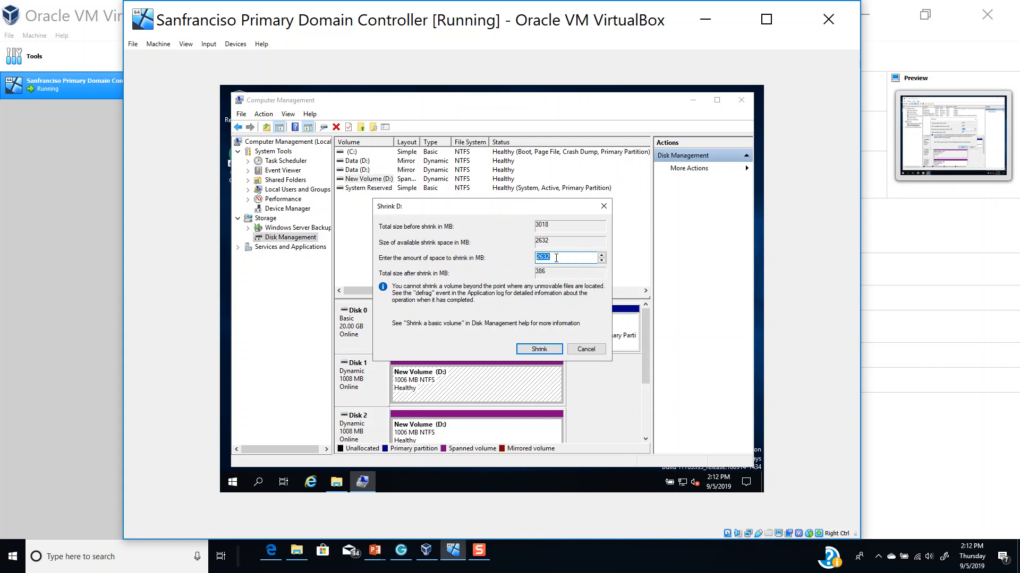
pyautogui.moveTo(541, 259); pyautogui.dragTo(536, 259)
pyautogui.write('1')
pyautogui.click(541, 353)
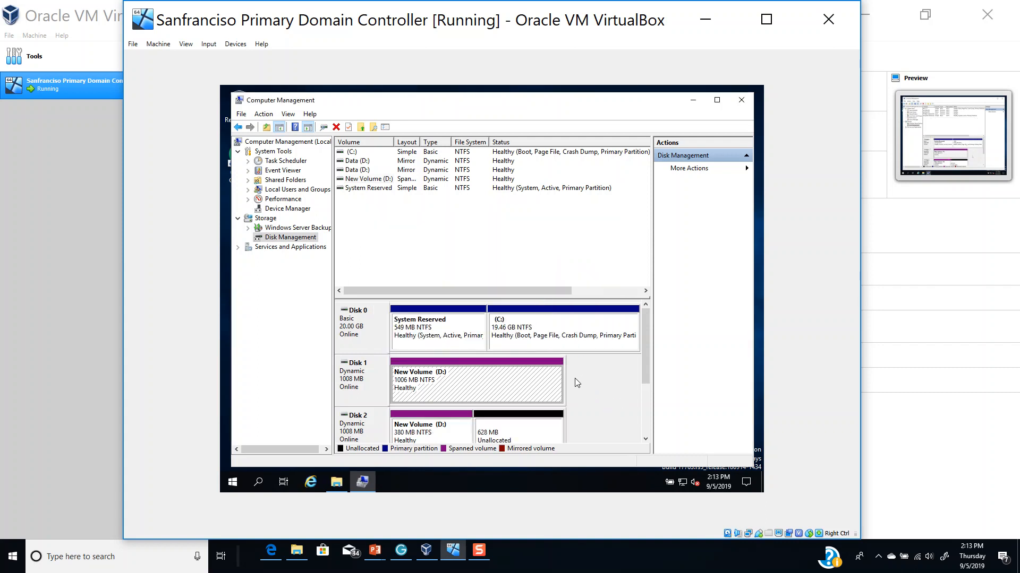
# - Refresh This PC in File Explorer and check the capacity of New Volume (D:), then return to Disk Management
pyautogui.click(336, 481)
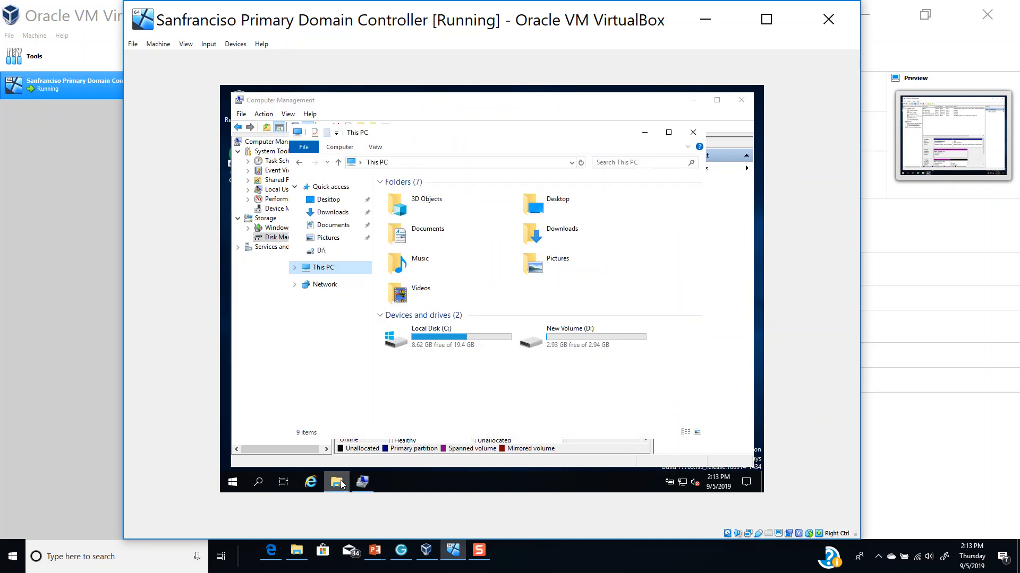
pyautogui.rightClick(596, 362)
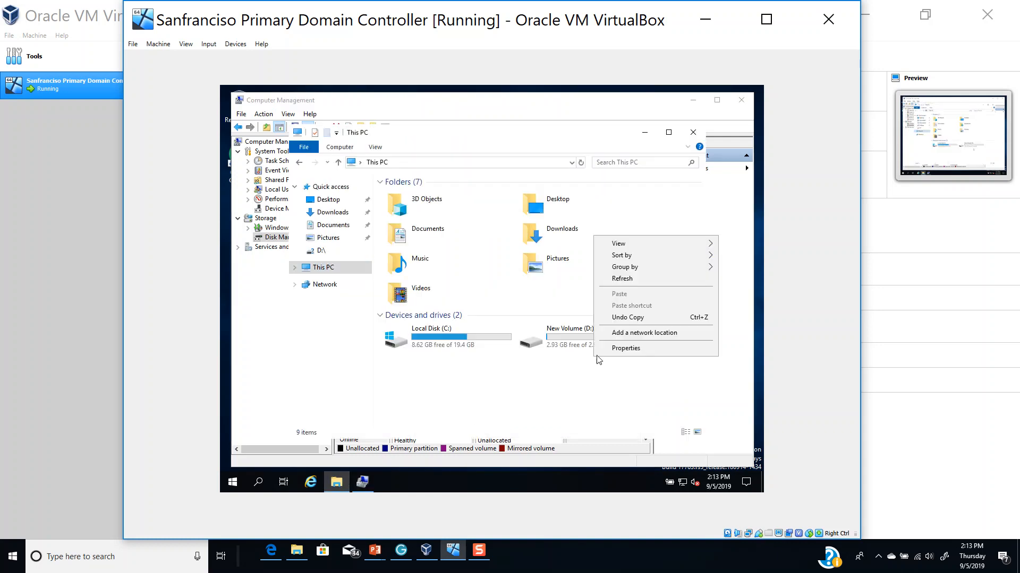
pyautogui.click(625, 287)
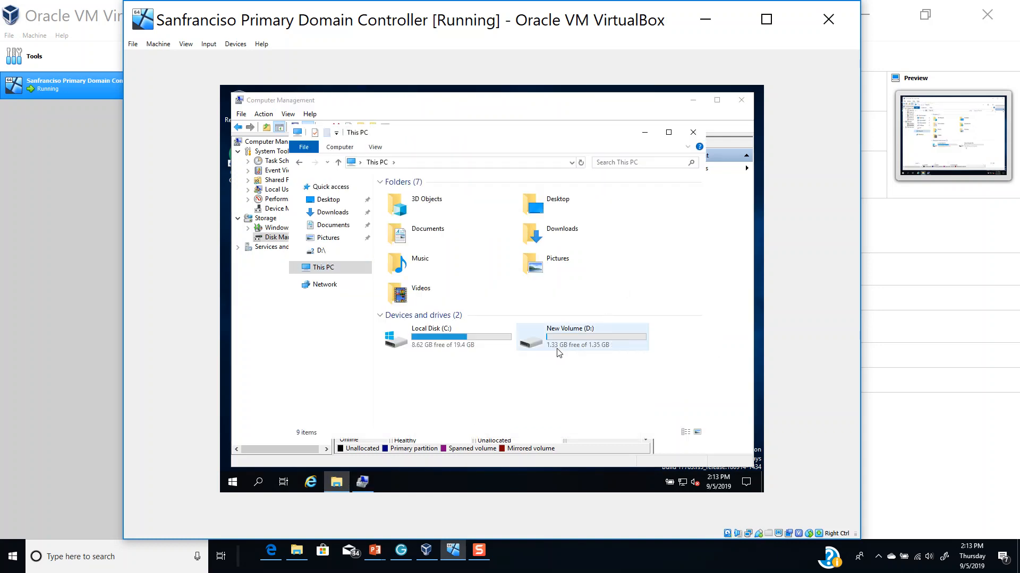
pyautogui.click(333, 485)
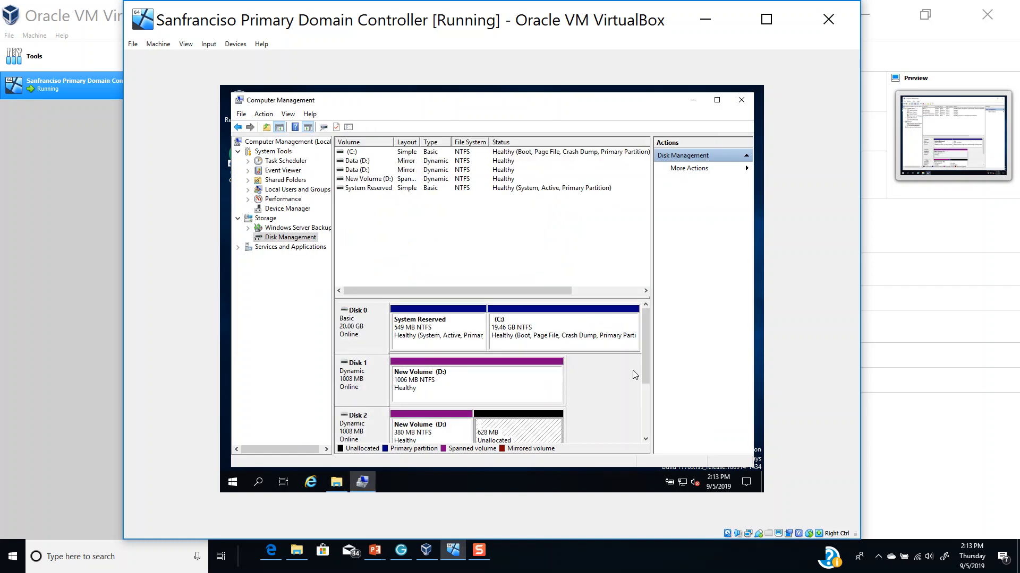
# - Review the new volume types offered for the unallocated space on Disk 2
pyautogui.scroll(-1, 642, 364)
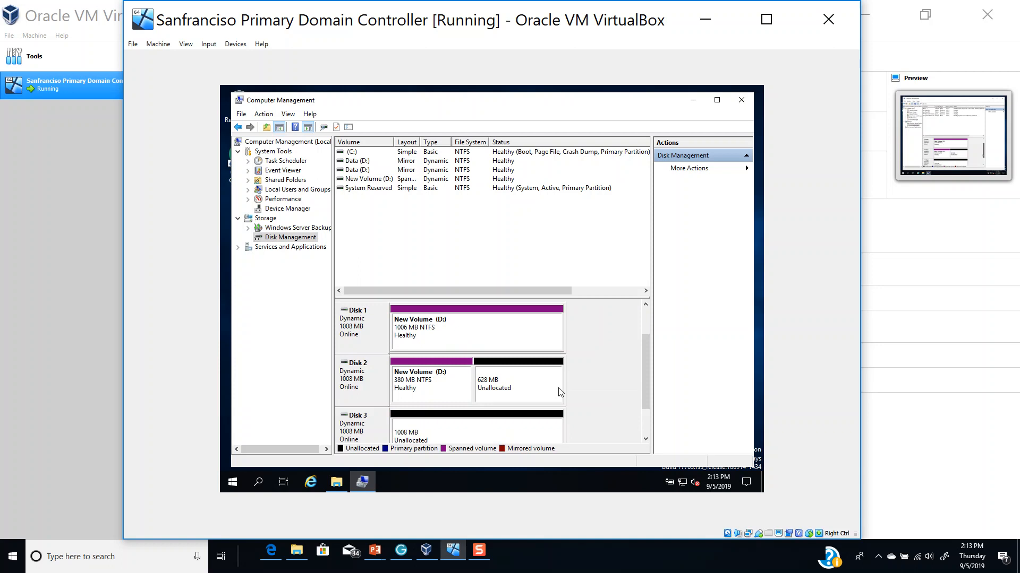
pyautogui.rightClick(502, 396)
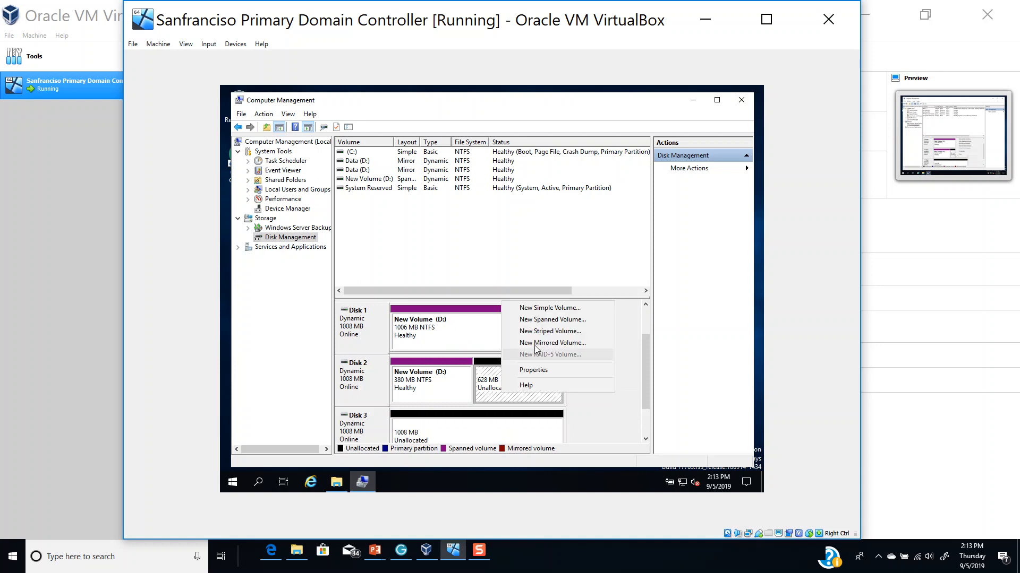
pyautogui.click(619, 409)
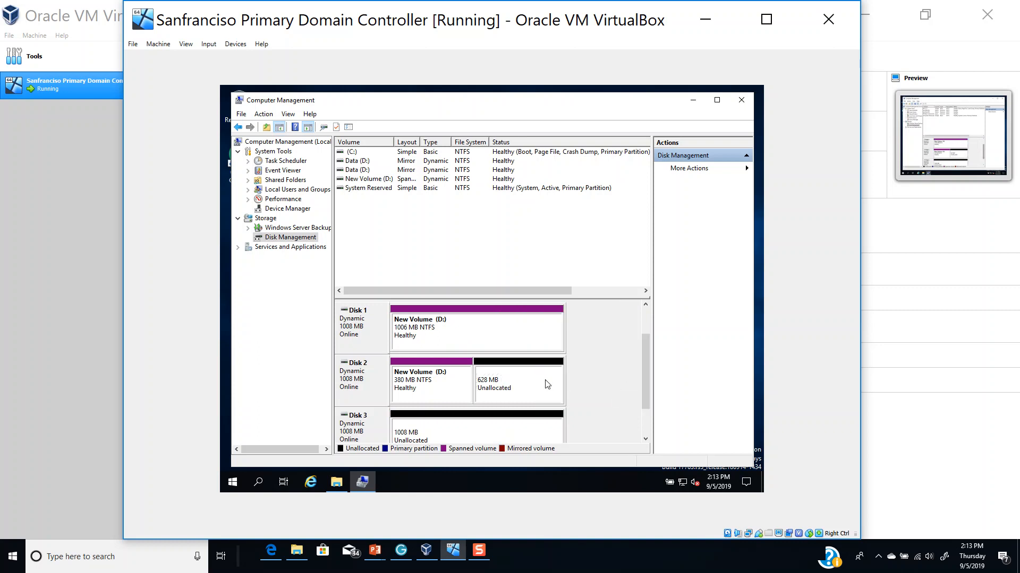
# - Change the drive letter of the spanned New Volume (D:) to G, accepting the drive letter warning
pyautogui.rightClick(509, 338)
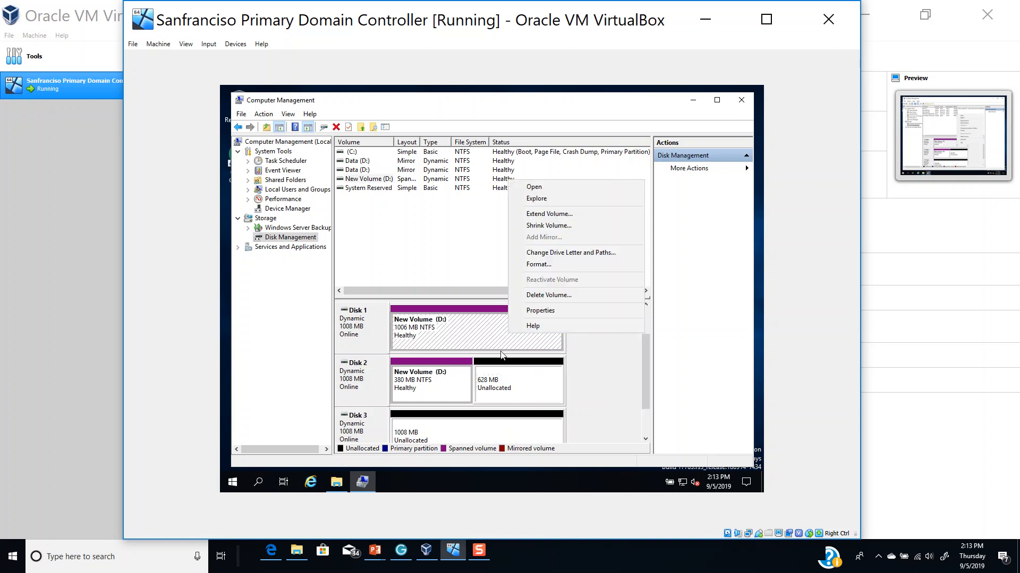
pyautogui.click(564, 258)
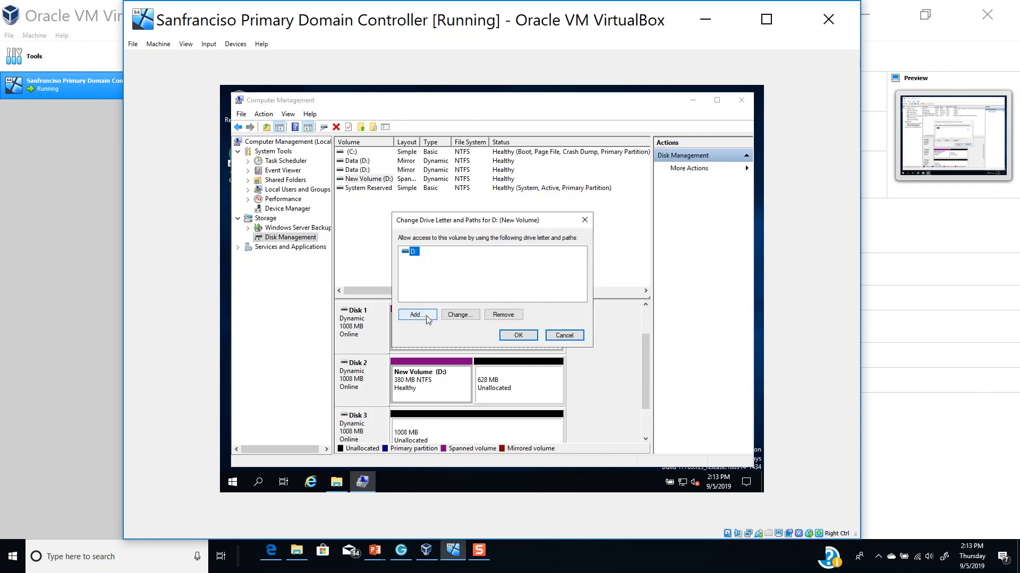
pyautogui.click(513, 317)
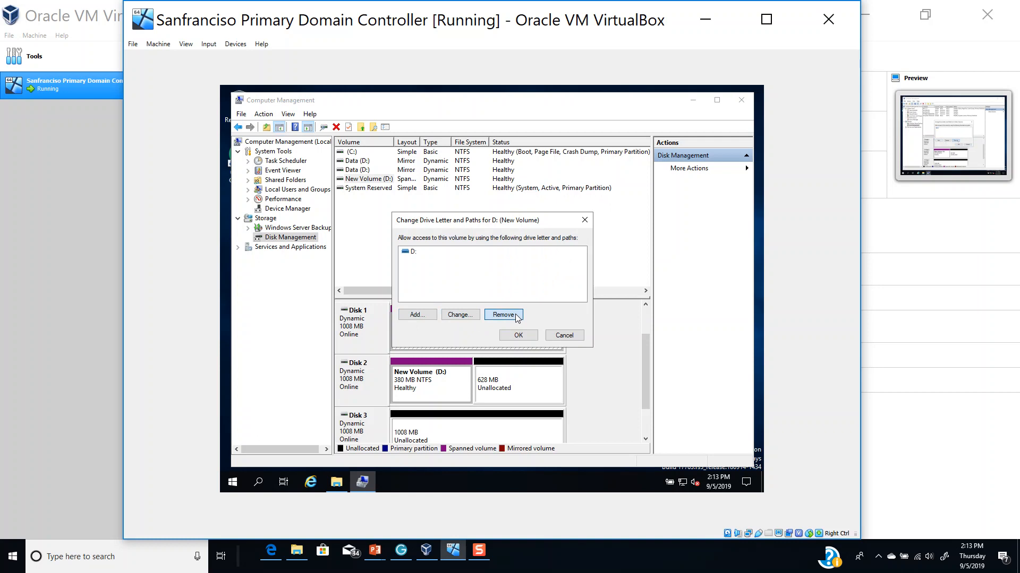
pyautogui.click(460, 316)
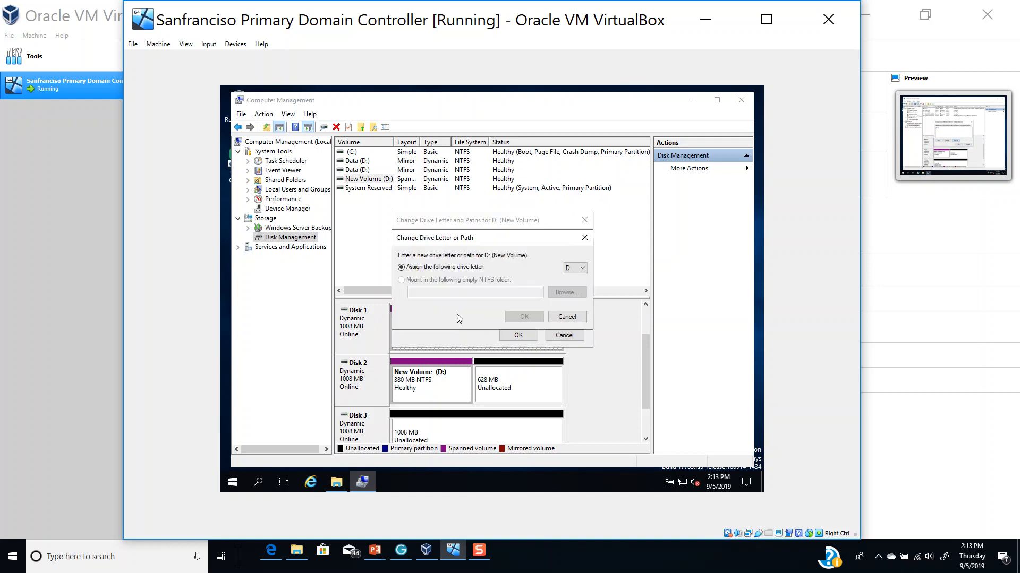
pyautogui.click(580, 269)
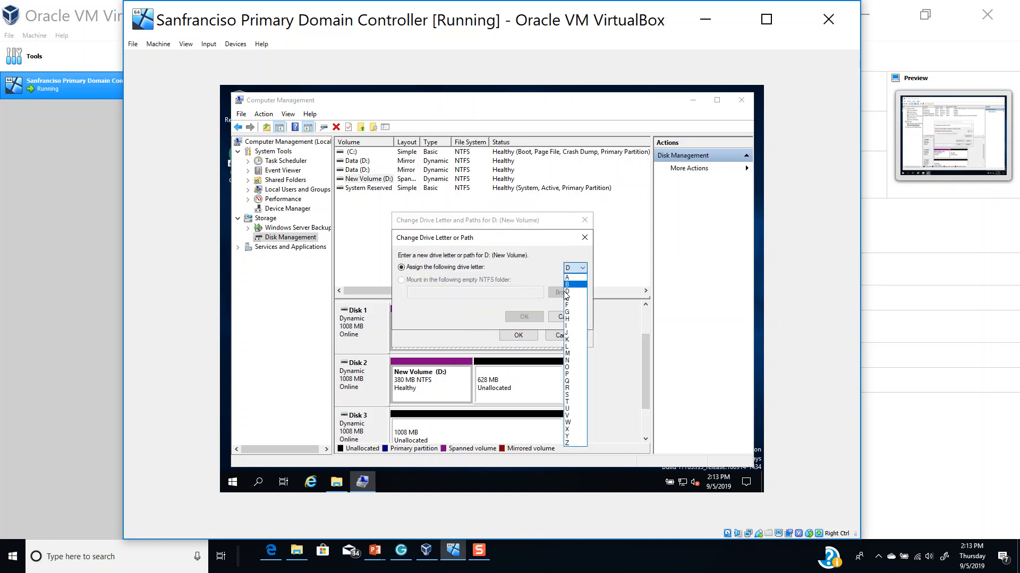
pyautogui.click(567, 285)
pyautogui.click(525, 316)
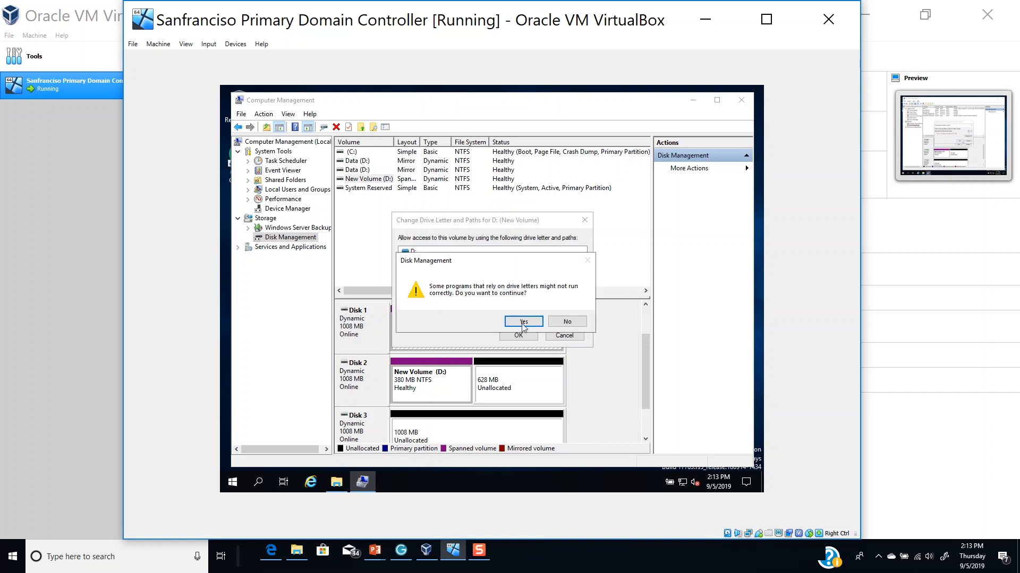
pyautogui.click(524, 321)
# - Check the drive letter of New Volume in File Explorer and return to Disk Management
pyautogui.click(333, 484)
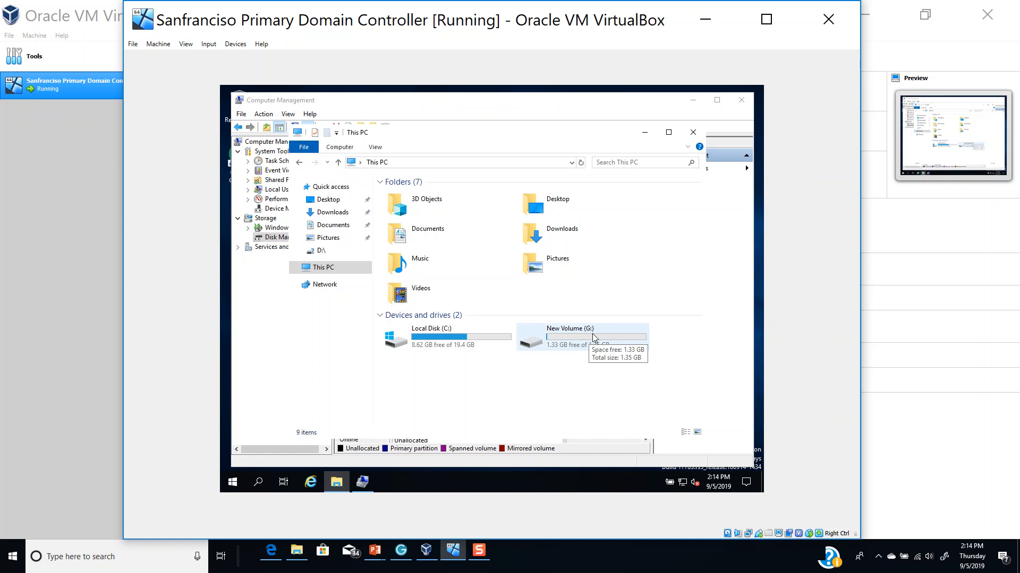
pyautogui.click(337, 481)
pyautogui.click(436, 383)
pyautogui.rightClick(448, 333)
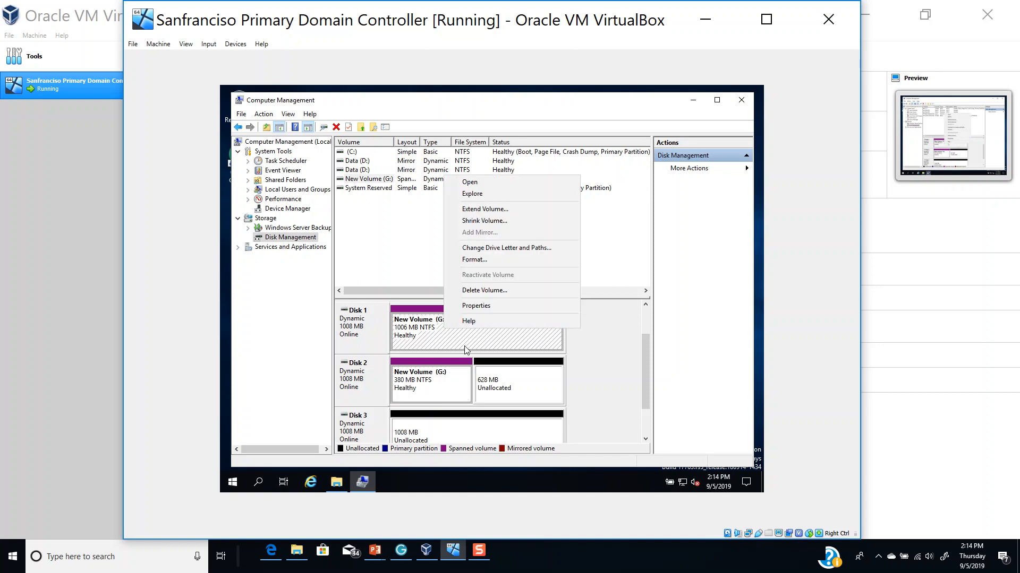
pyautogui.click(336, 483)
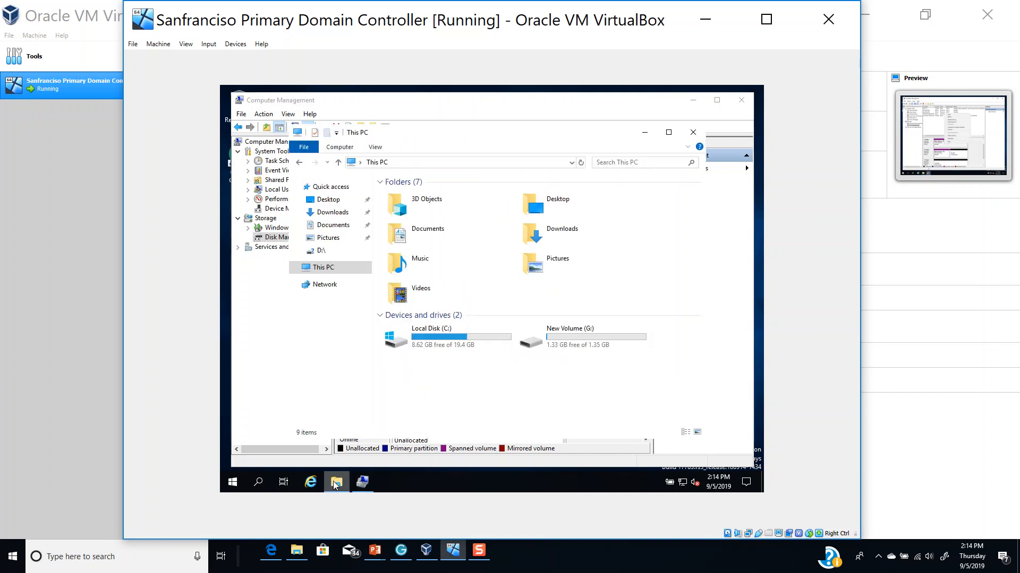
pyautogui.click(337, 483)
# - Remove drive letter G from the spanned New Volume, accepting the warning, and check This PC in File Explorer before returning to Disk Management
pyautogui.rightClick(442, 320)
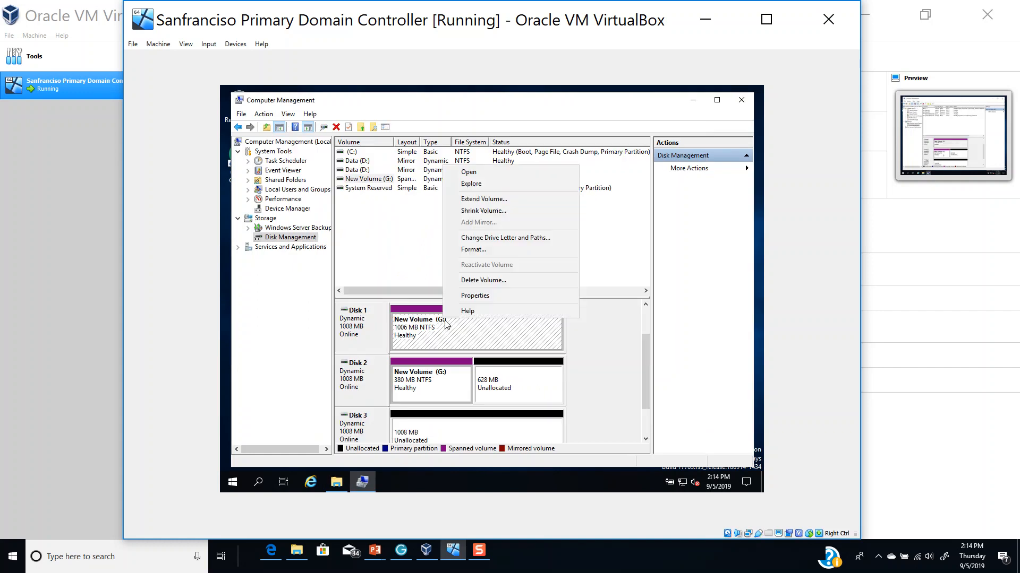
pyautogui.click(494, 238)
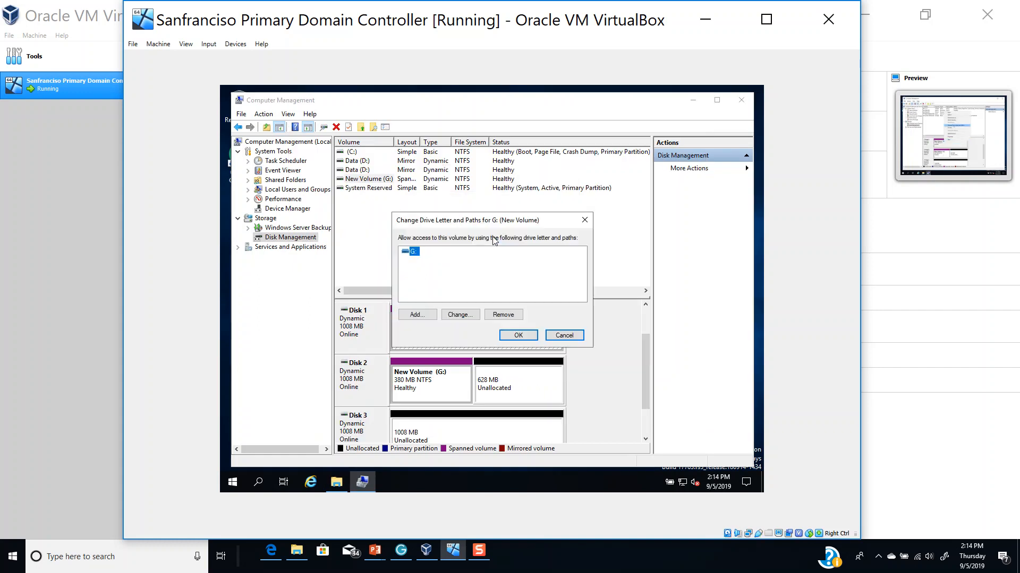
pyautogui.click(501, 317)
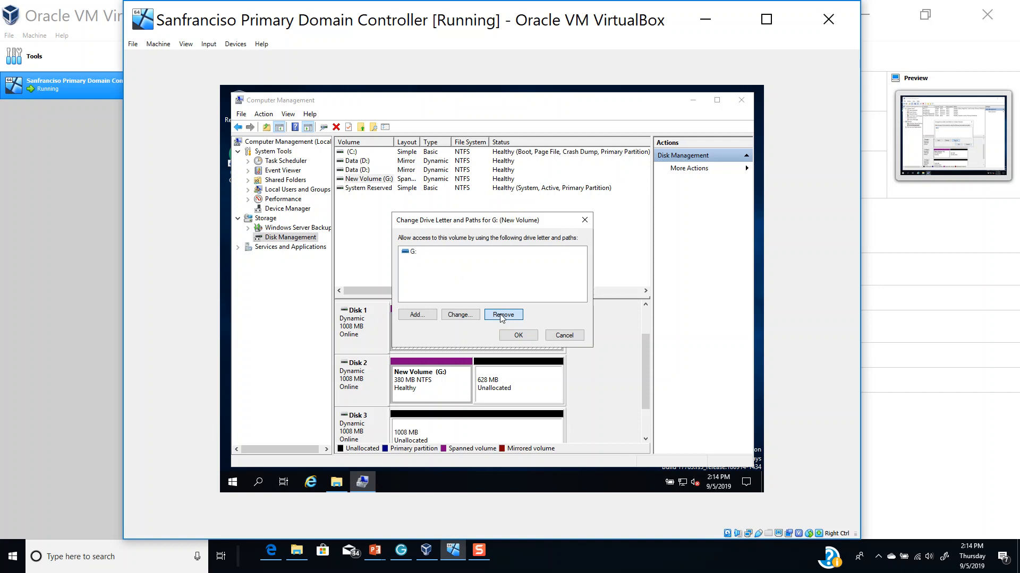
pyautogui.click(526, 324)
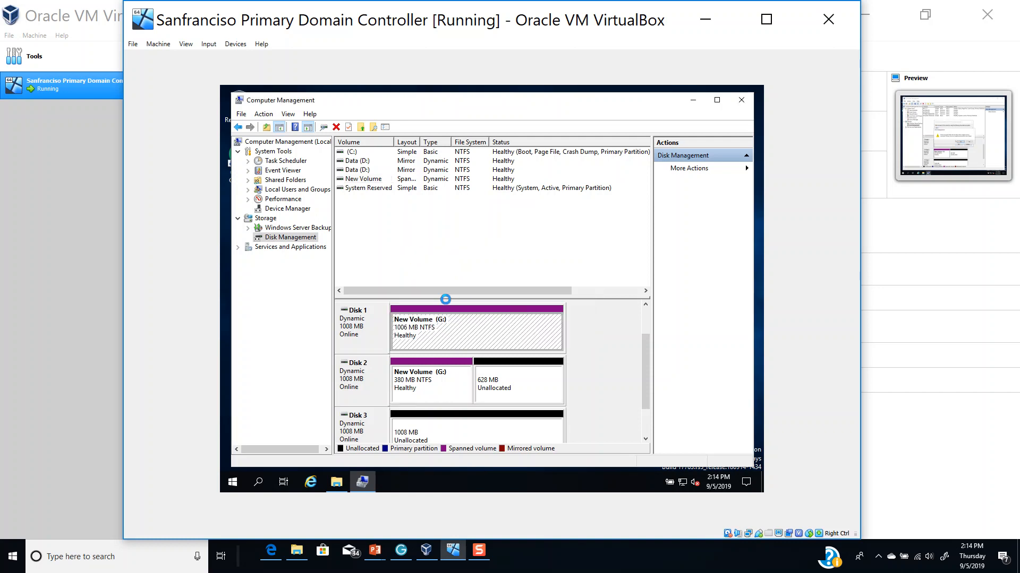
pyautogui.click(337, 482)
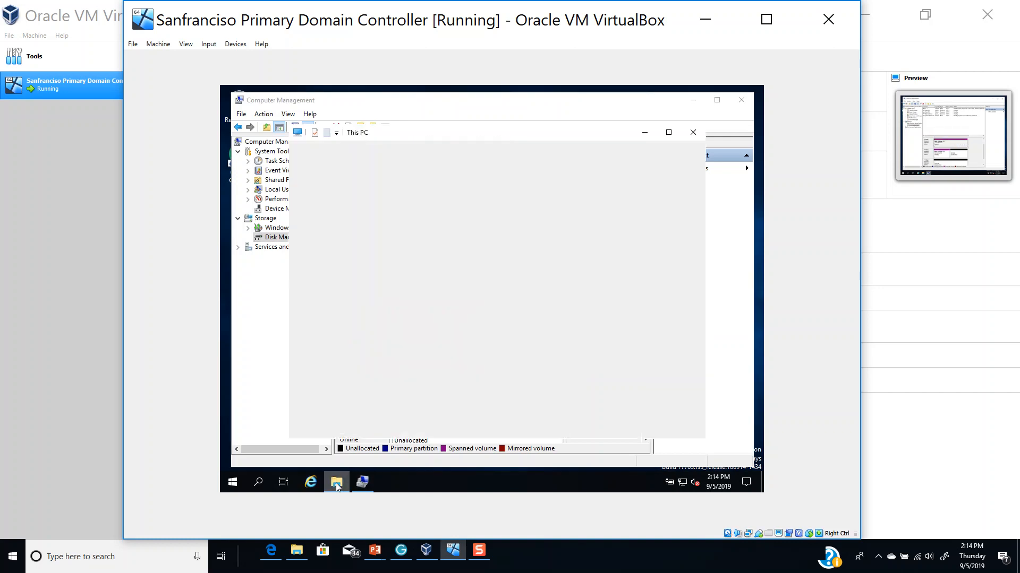
pyautogui.click(337, 482)
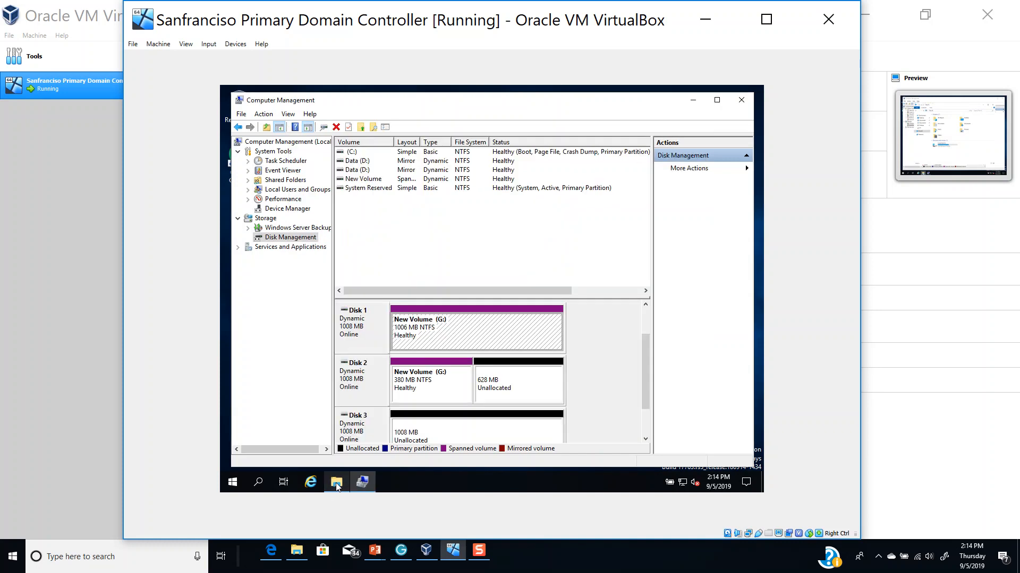
# - Assign drive letter D to the spanned New Volume and check it in File Explorer, then return to Disk Management
pyautogui.rightClick(438, 385)
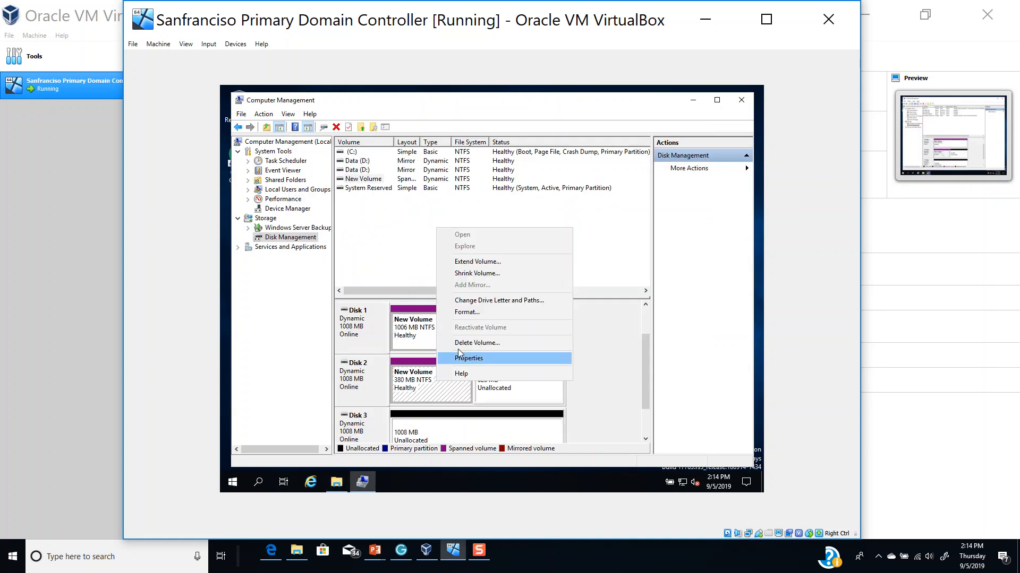
pyautogui.click(472, 300)
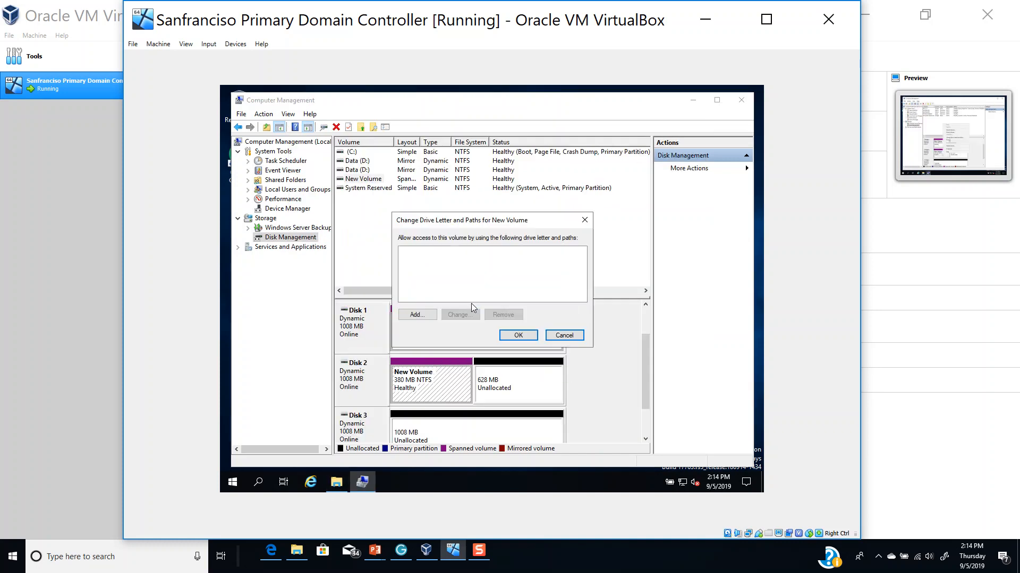
pyautogui.click(417, 314)
pyautogui.click(518, 317)
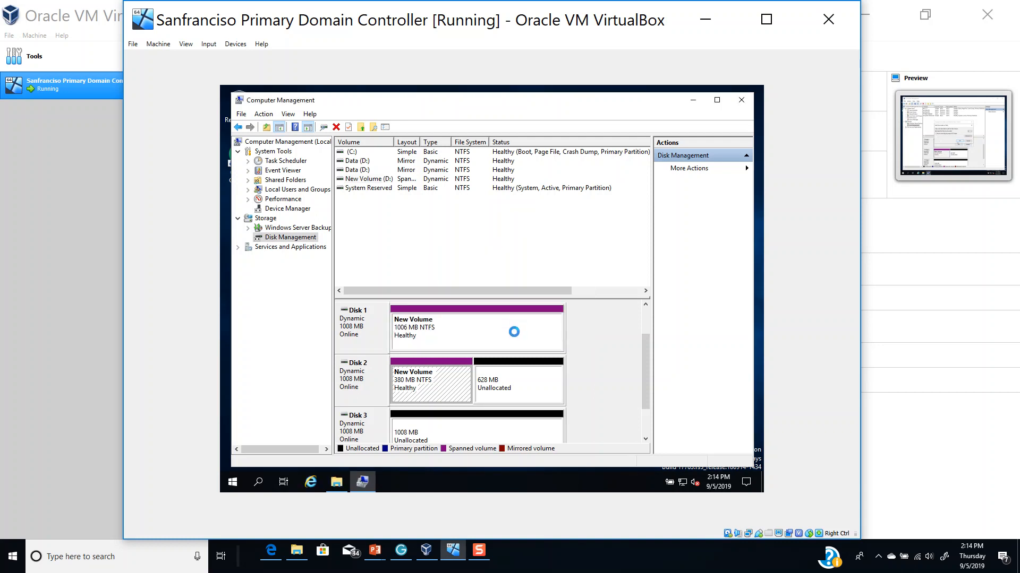
pyautogui.click(336, 483)
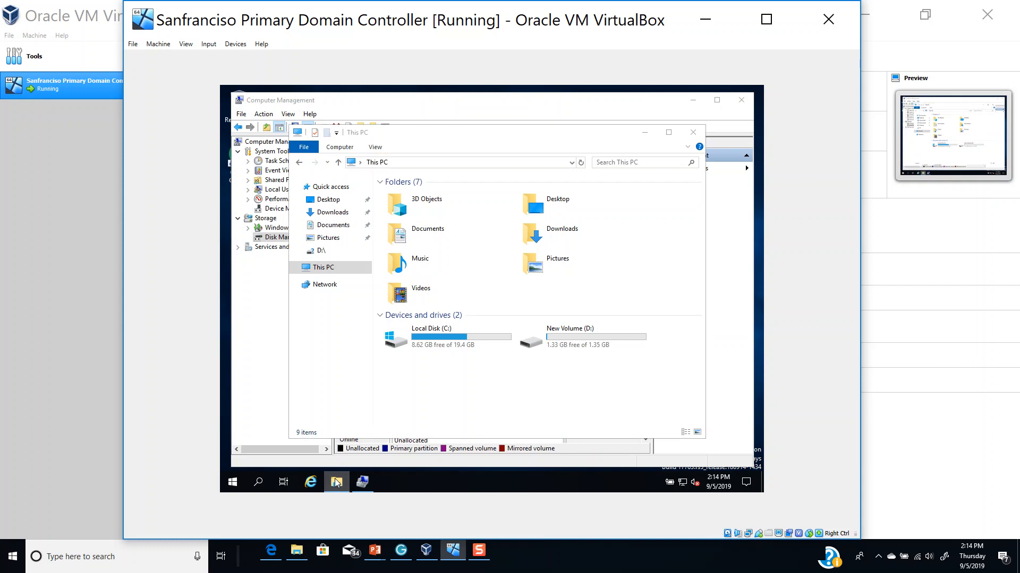
pyautogui.click(336, 482)
# - Review the commands offered for New Volume (D:), for Disk 1 and for the unallocated space on Disk 2
pyautogui.rightClick(455, 339)
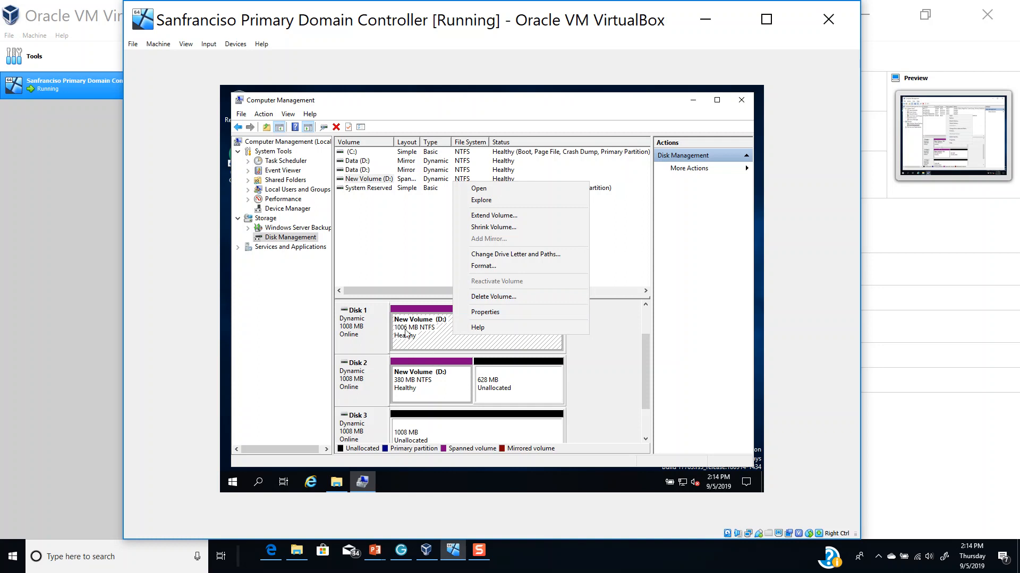
pyautogui.click(379, 333)
pyautogui.rightClick(439, 333)
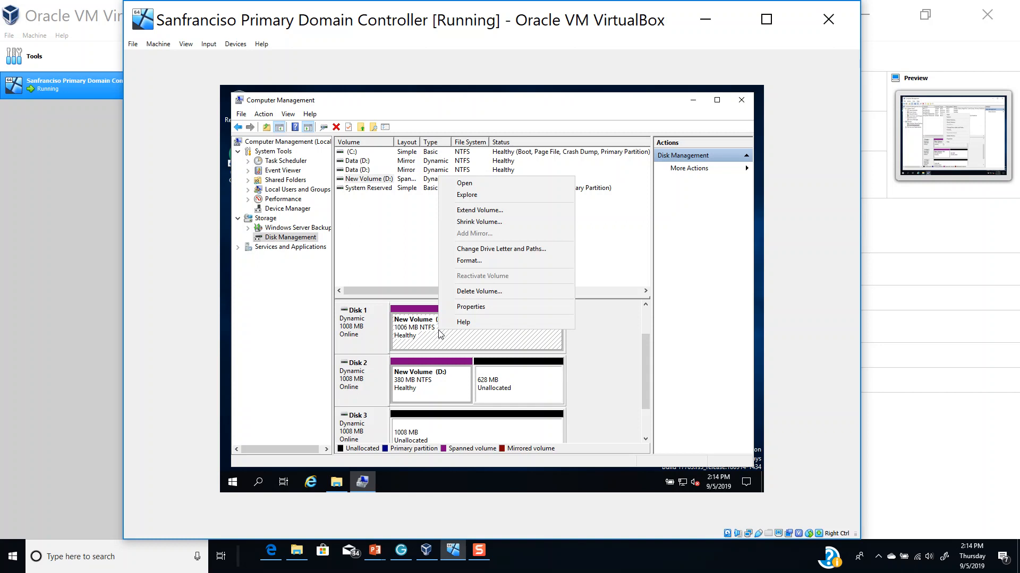
pyautogui.click(372, 337)
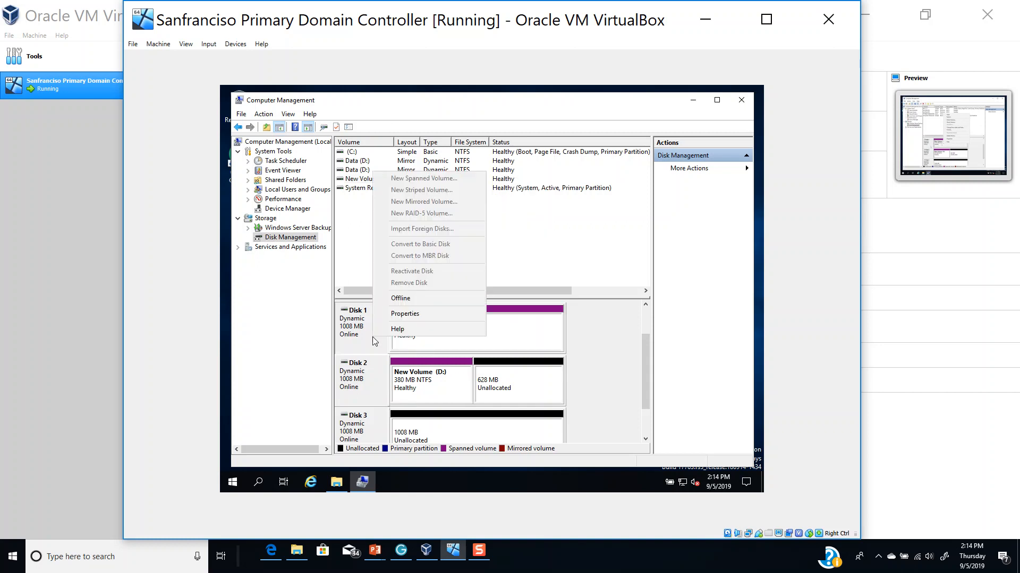
pyautogui.rightClick(528, 395)
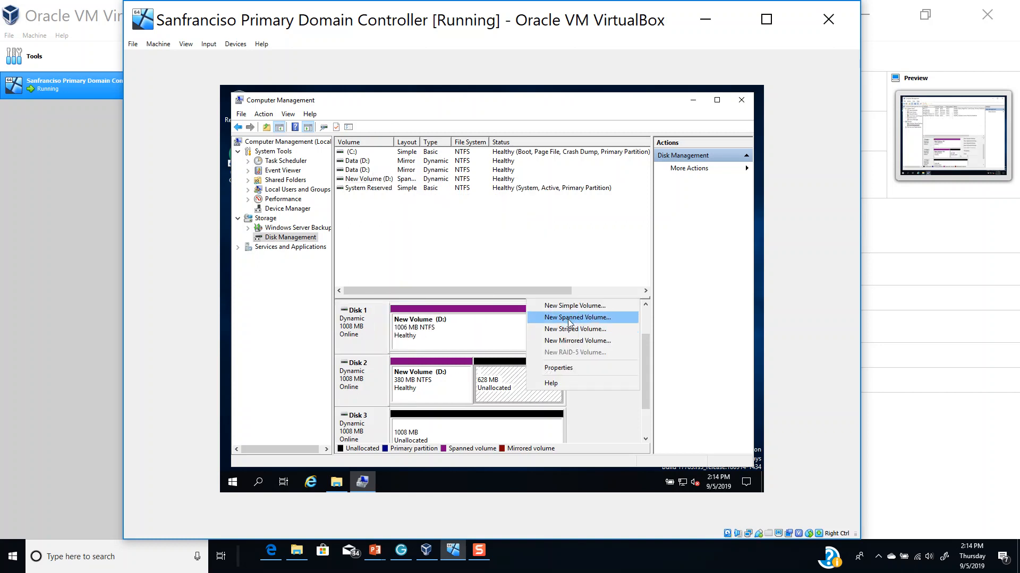
pyautogui.click(578, 413)
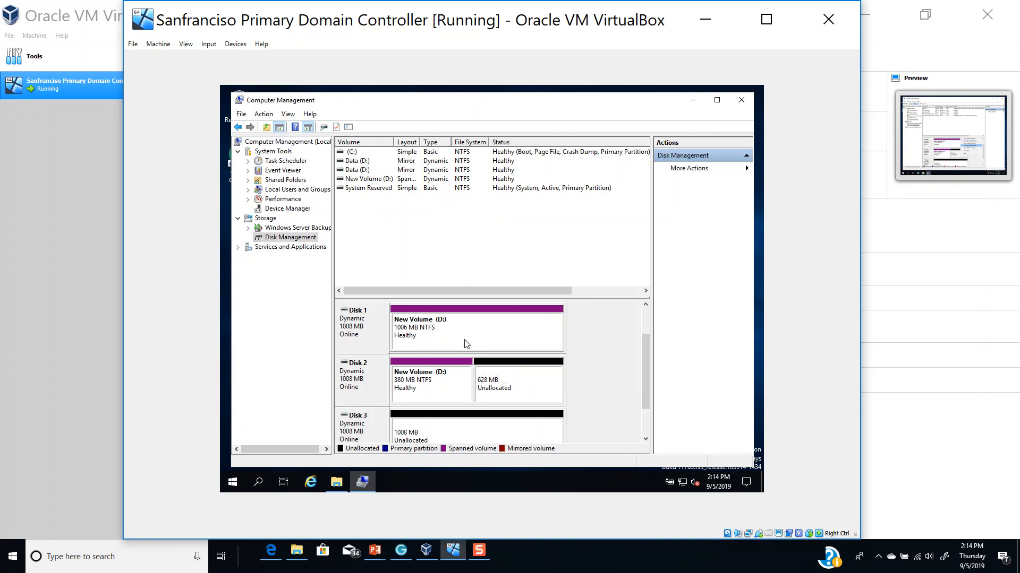
# - Explore the contents of New Volume (D:), close its window and review the commands available for the volume on Disk 1
pyautogui.rightClick(459, 332)
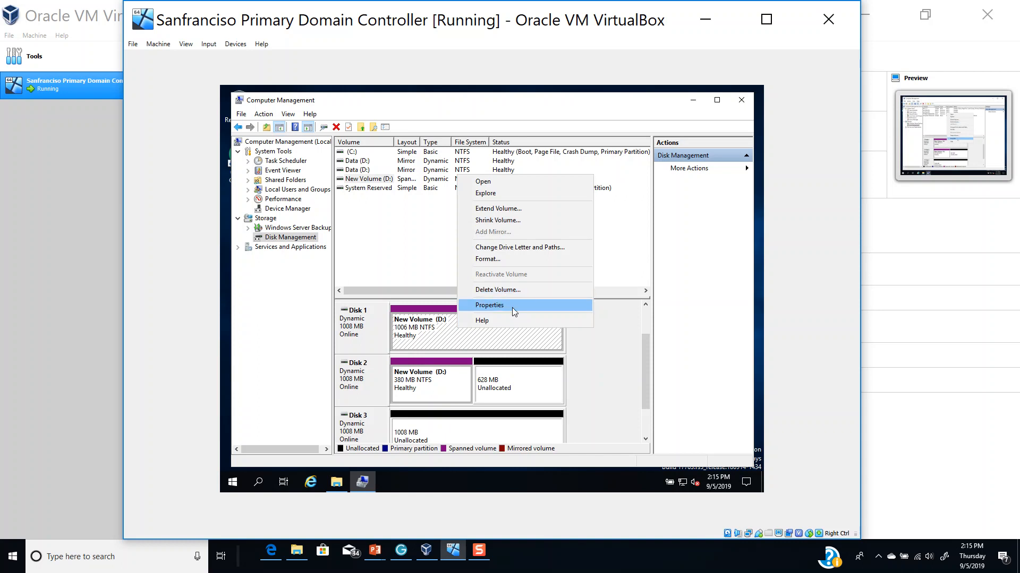
pyautogui.click(485, 193)
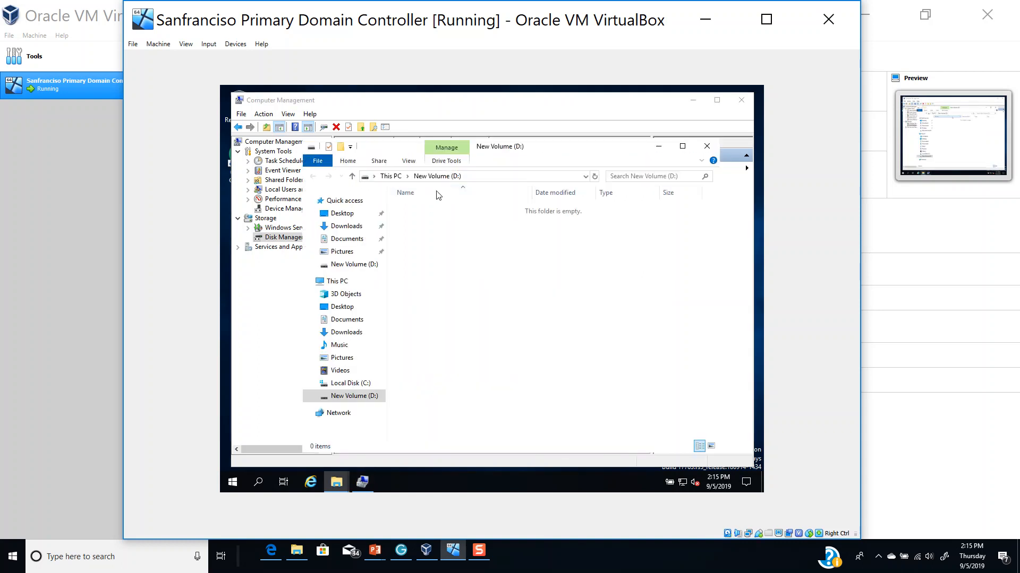
pyautogui.click(706, 146)
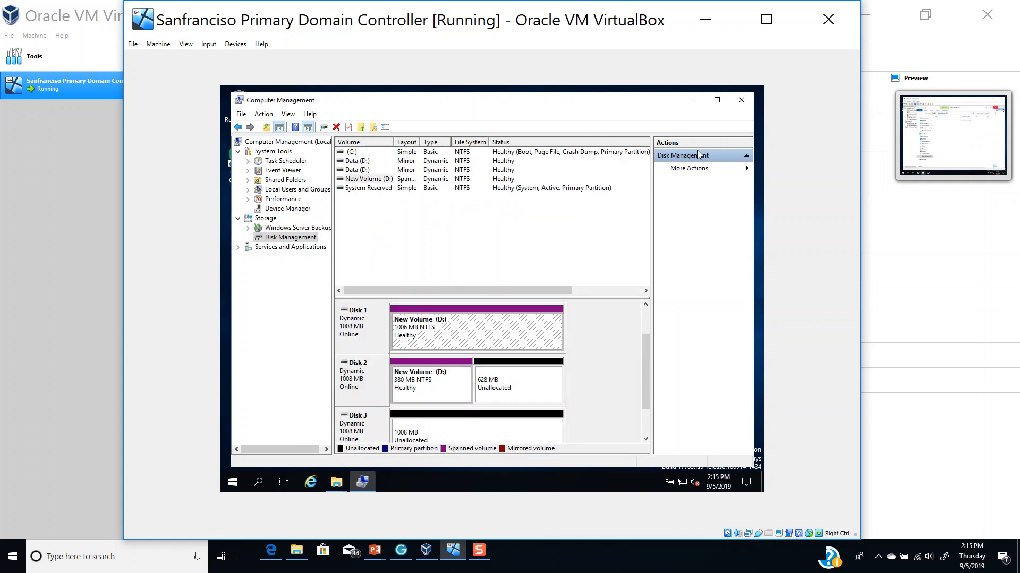
pyautogui.rightClick(465, 330)
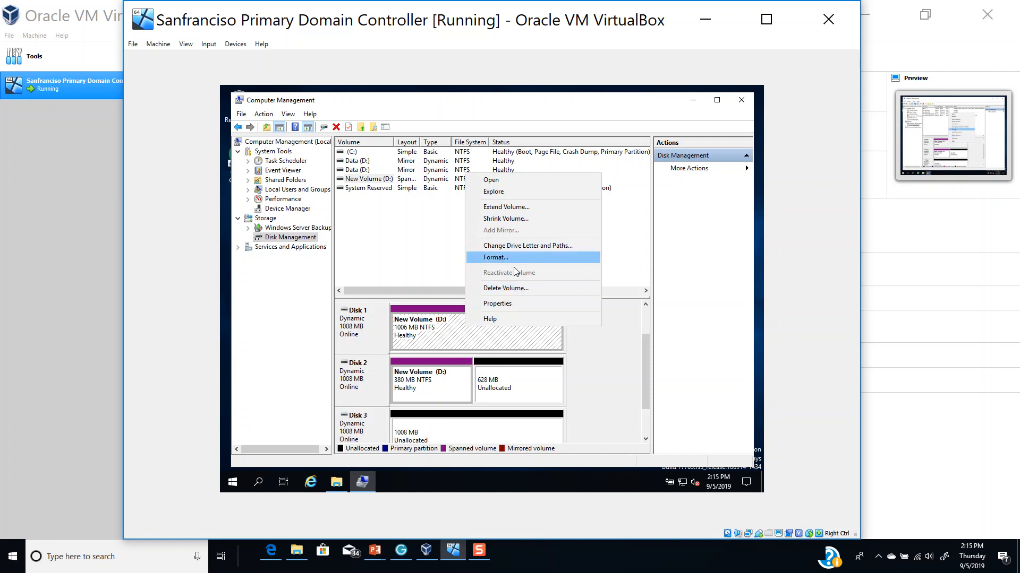
pyautogui.click(573, 418)
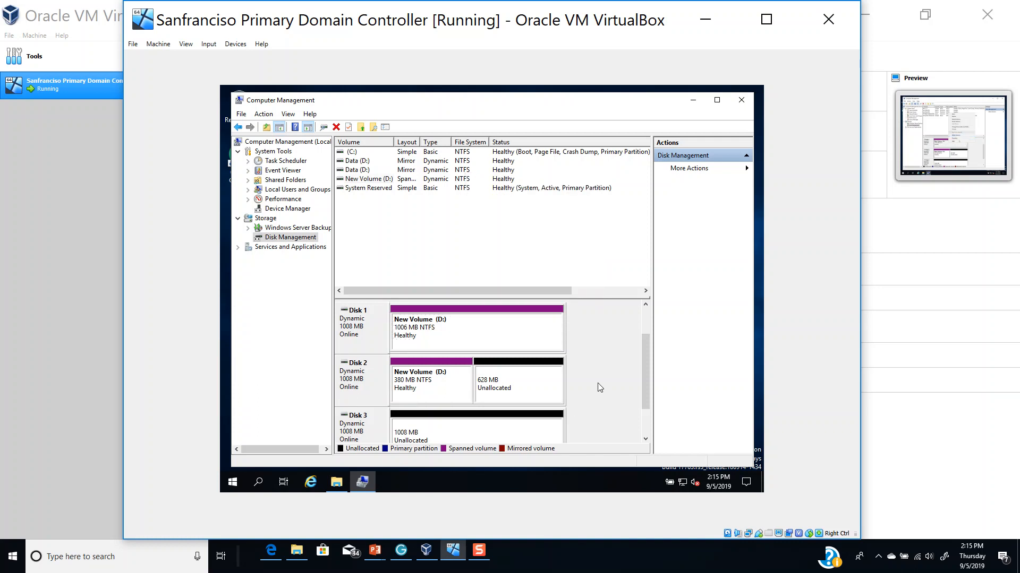